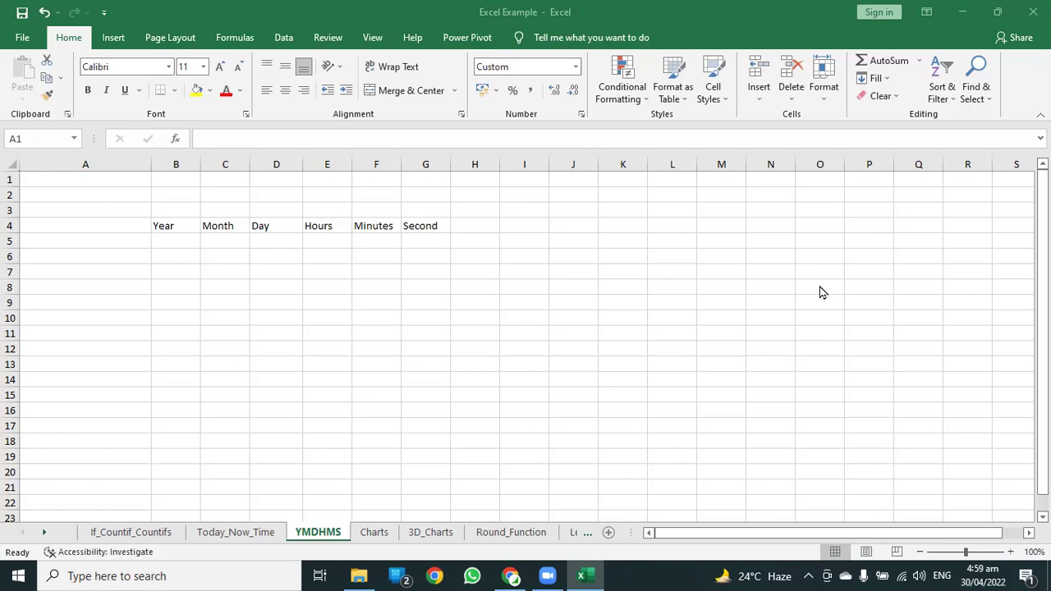
# Enter the formula =NOW() in cell A1 to insert the current date and time
pyautogui.click(76, 179)
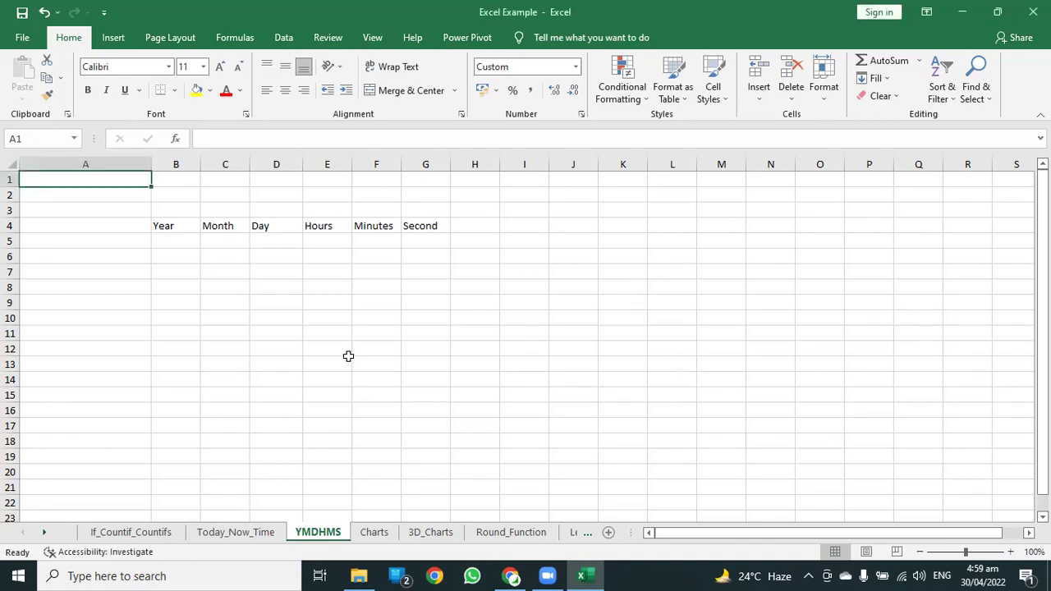
pyautogui.write('=now')
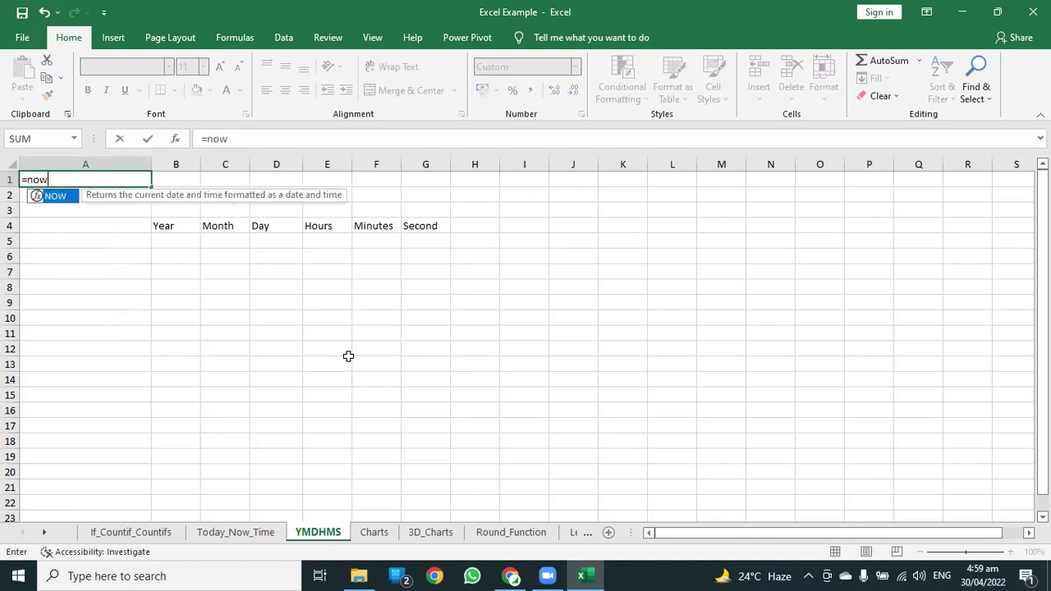
pyautogui.write('()')
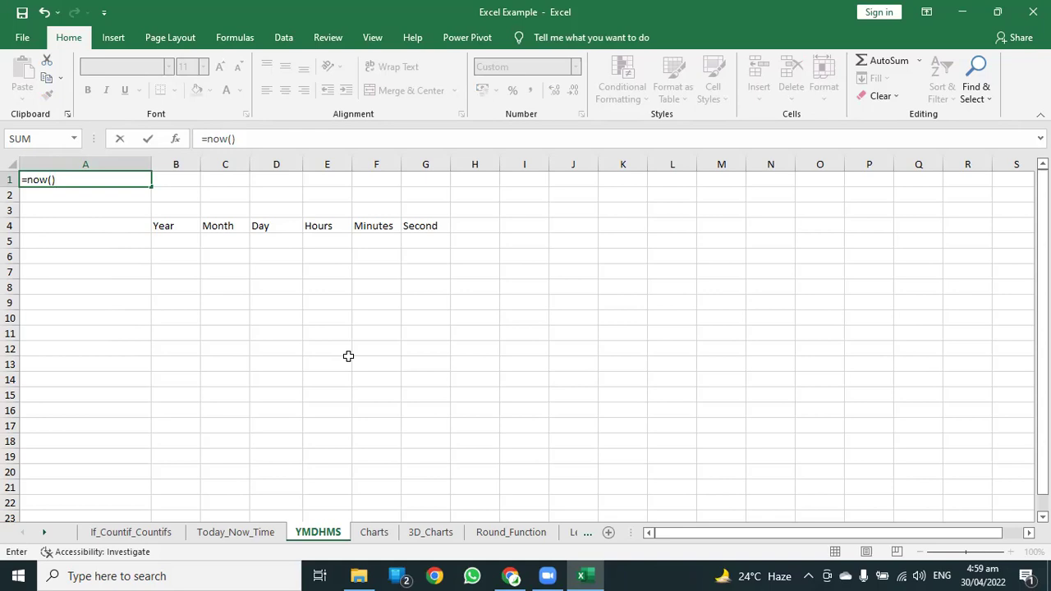
pyautogui.press('Return')
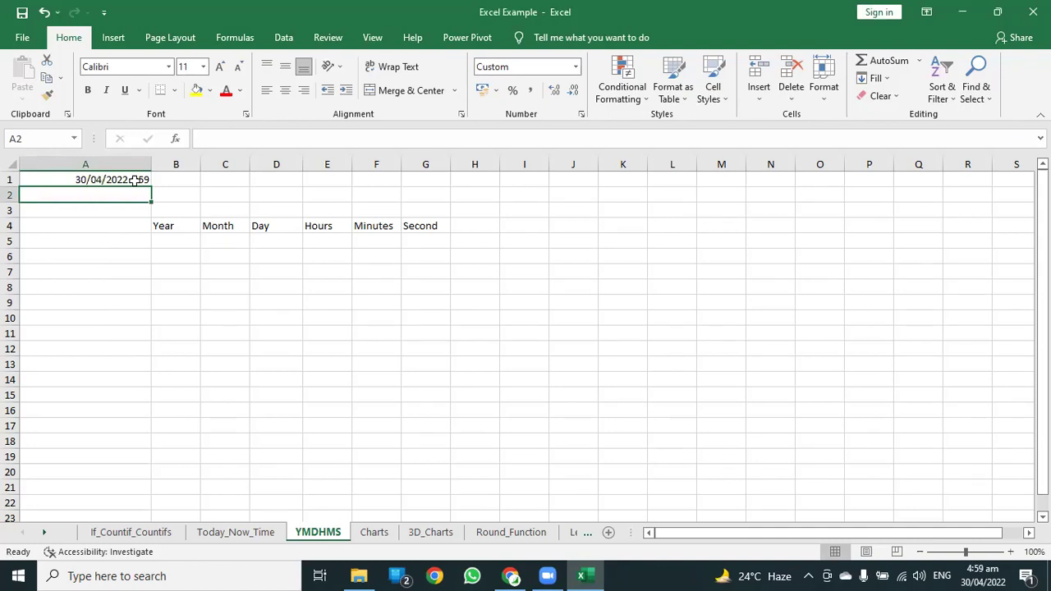
# Extract the year from A1 into cell B5 under the Year heading with =YEAR(A1)
pyautogui.click(173, 241)
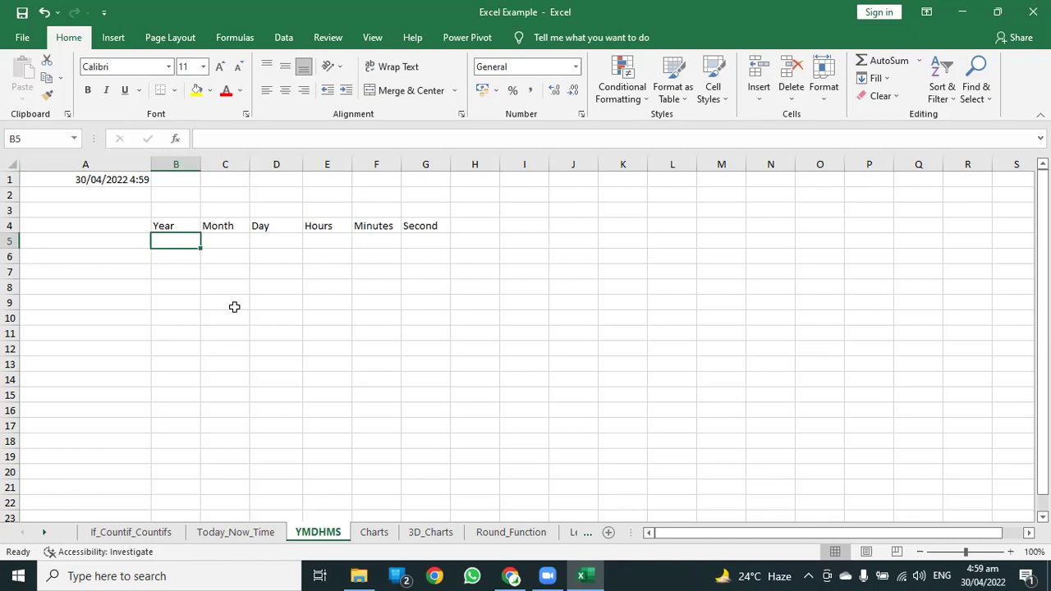
pyautogui.write('=')
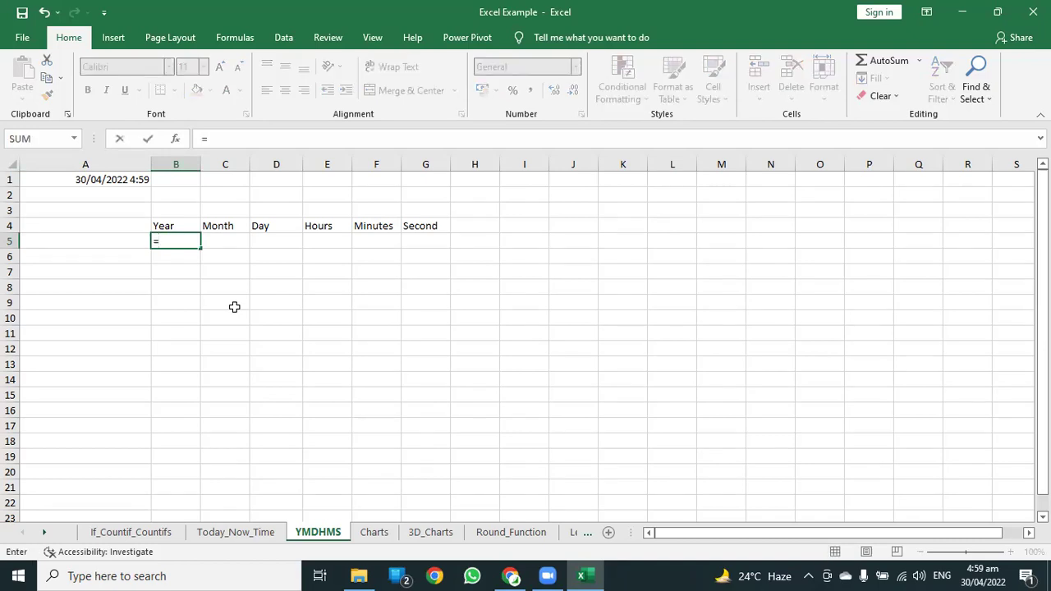
pyautogui.write('year')
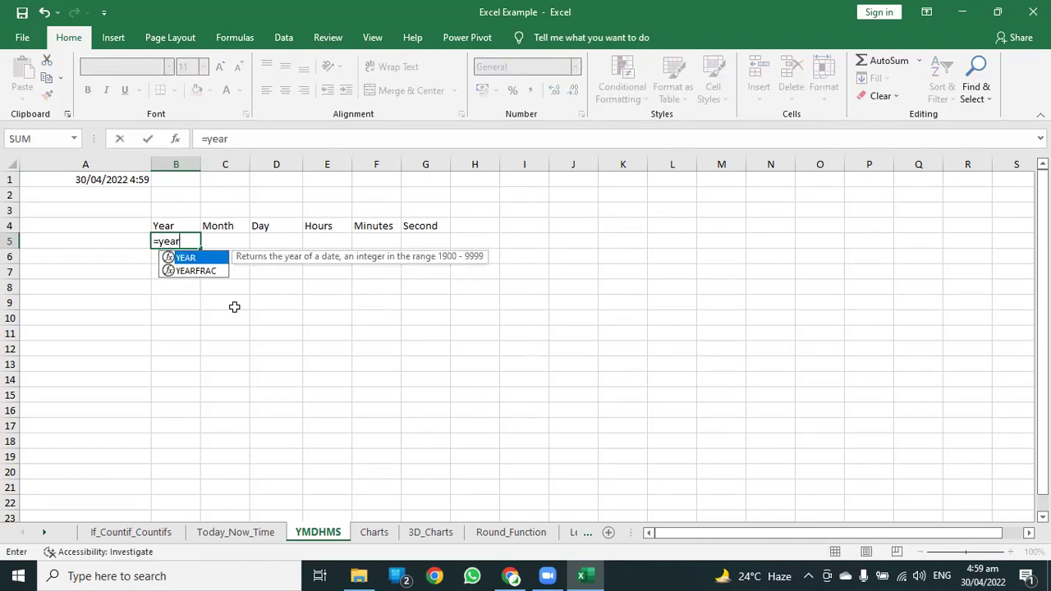
pyautogui.write('(')
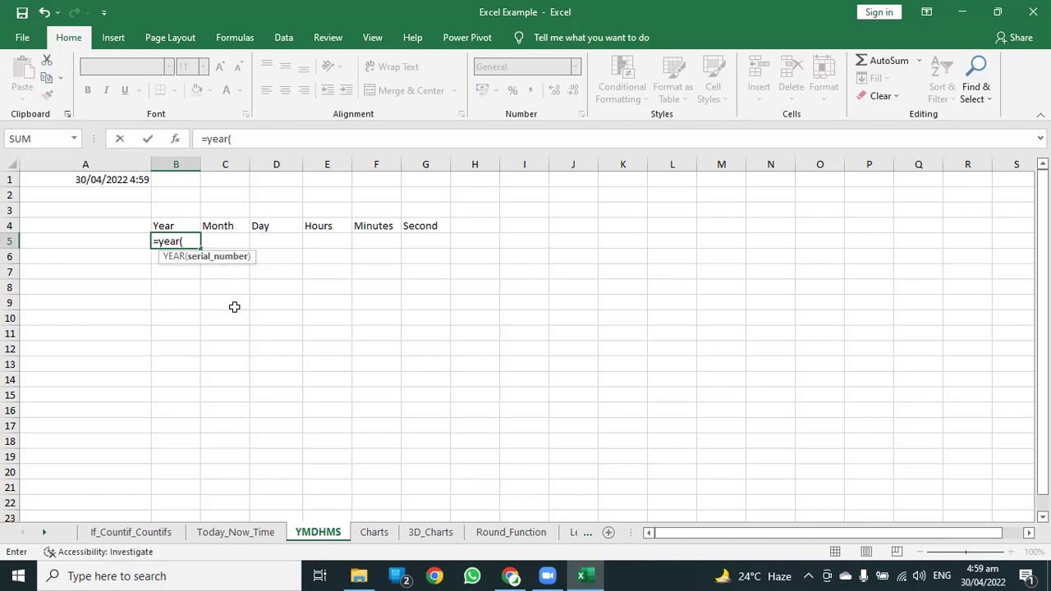
pyautogui.click(107, 179)
pyautogui.write(')')
pyautogui.press('Return')
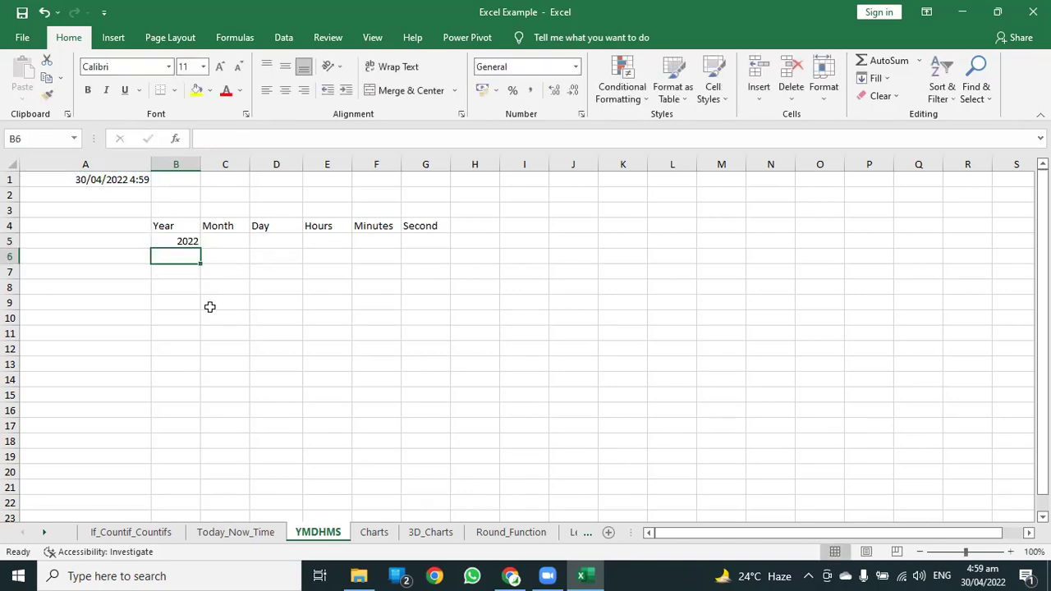
# Extract the month from A1 into cell C5 under the Month heading with the MONTH function
pyautogui.click(217, 240)
pyautogui.write('=mont')
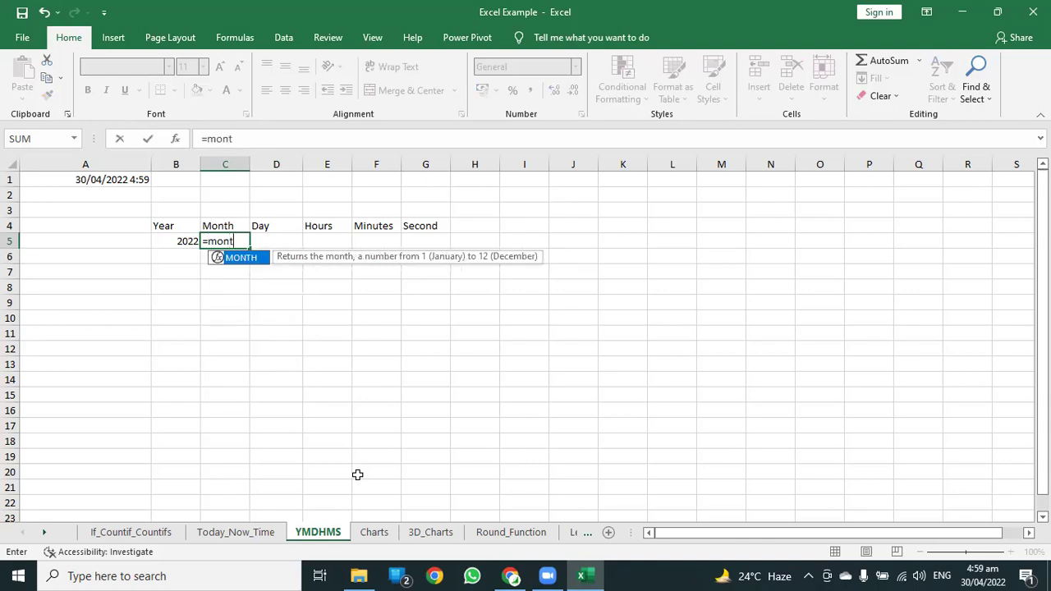
pyautogui.doubleClick(240, 259)
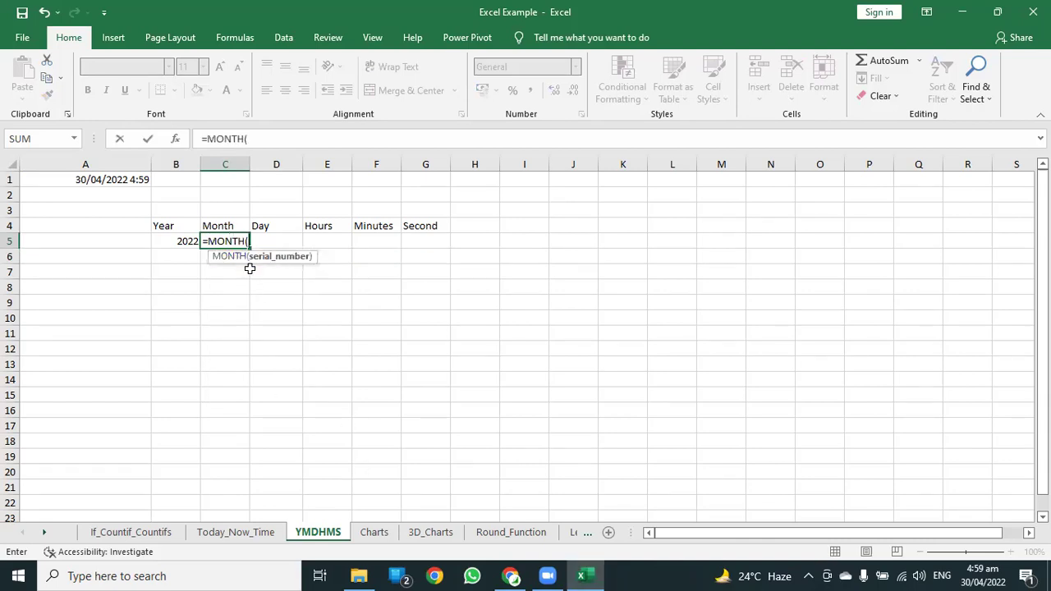
pyautogui.click(107, 182)
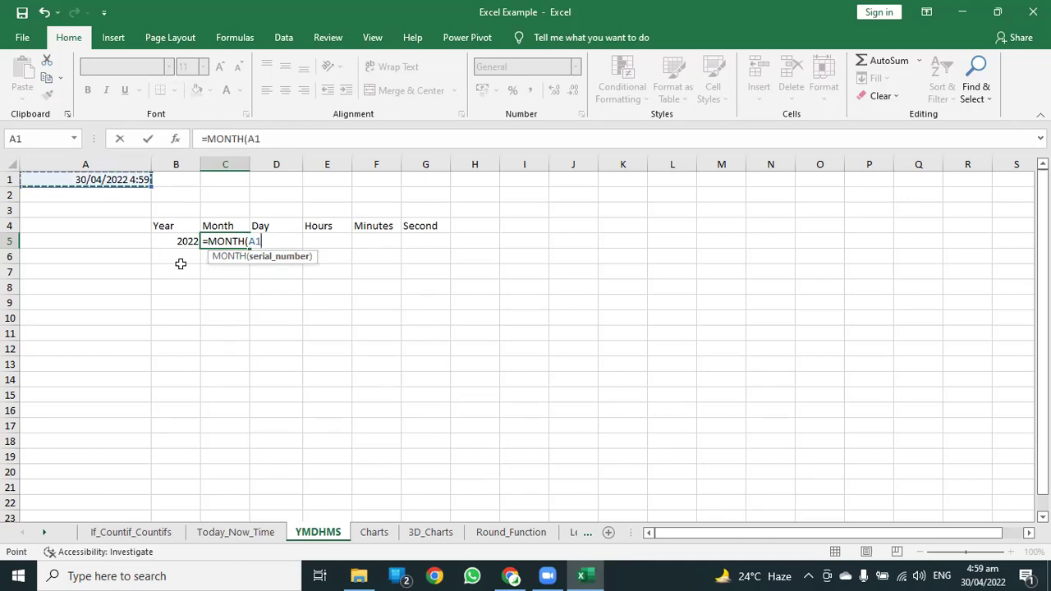
pyautogui.press('Return')
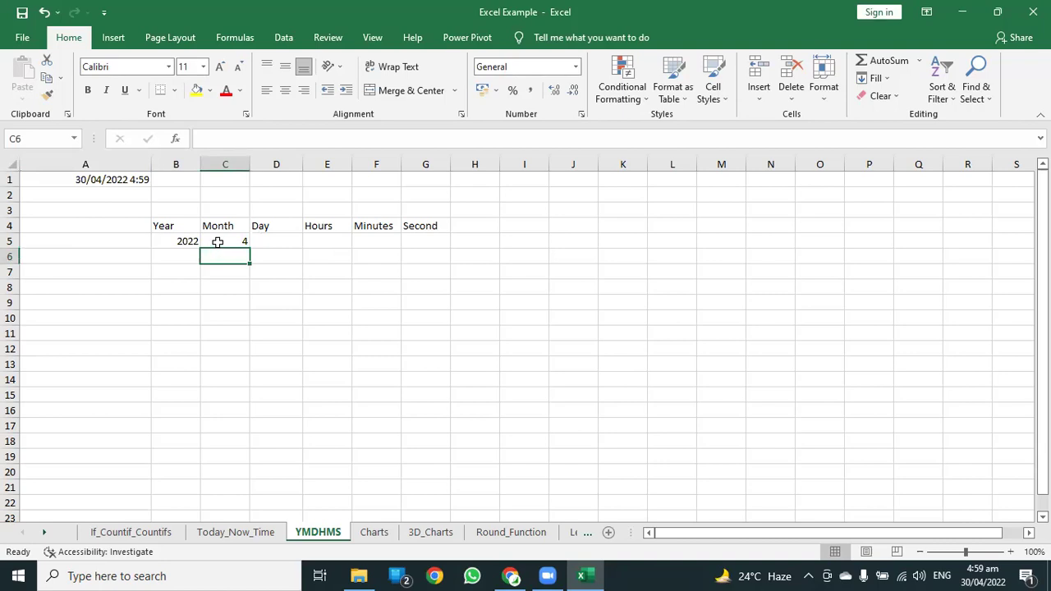
# Extract the day from A1 into cell D5 under the Day heading with =DAY(A1)
pyautogui.click(279, 241)
pyautogui.write('=day')
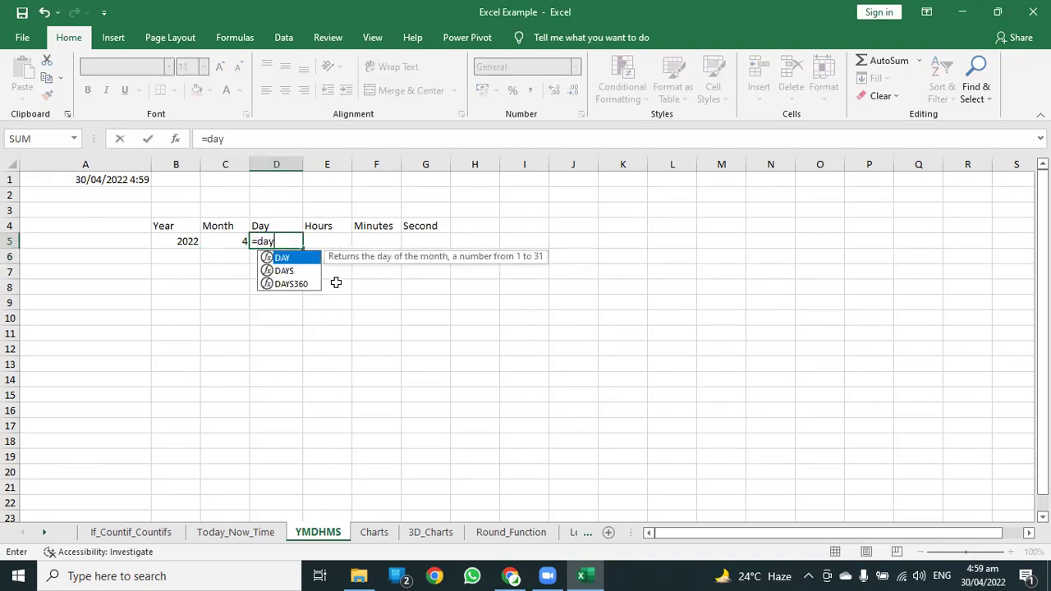
pyautogui.doubleClick(281, 258)
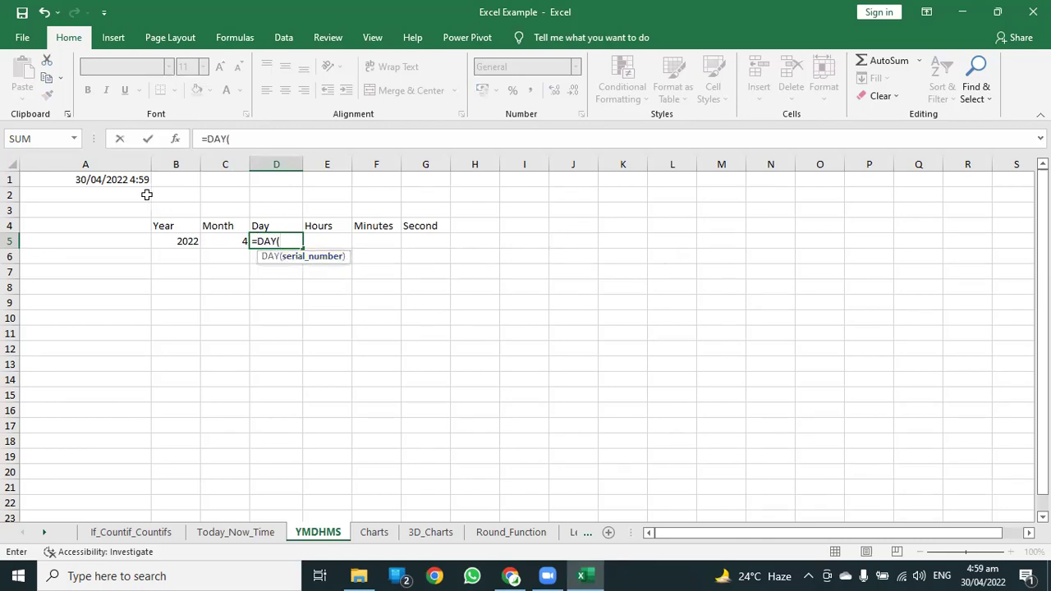
pyautogui.click(118, 180)
pyautogui.write(')')
pyautogui.press('Return')
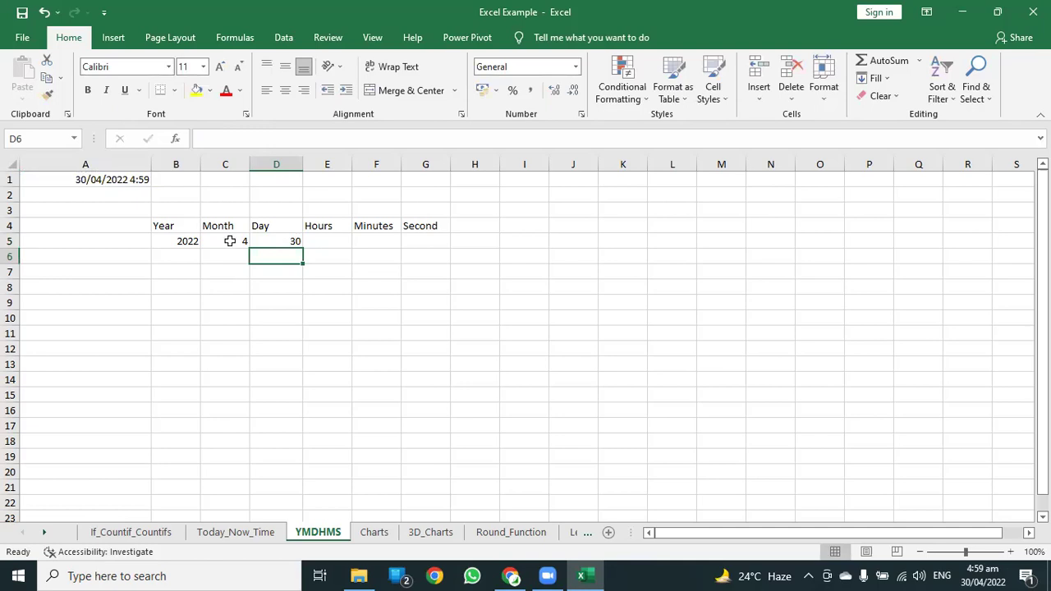
# Extract the hour from A1 into cell E5 under the Hours heading with the HOUR function
pyautogui.click(320, 240)
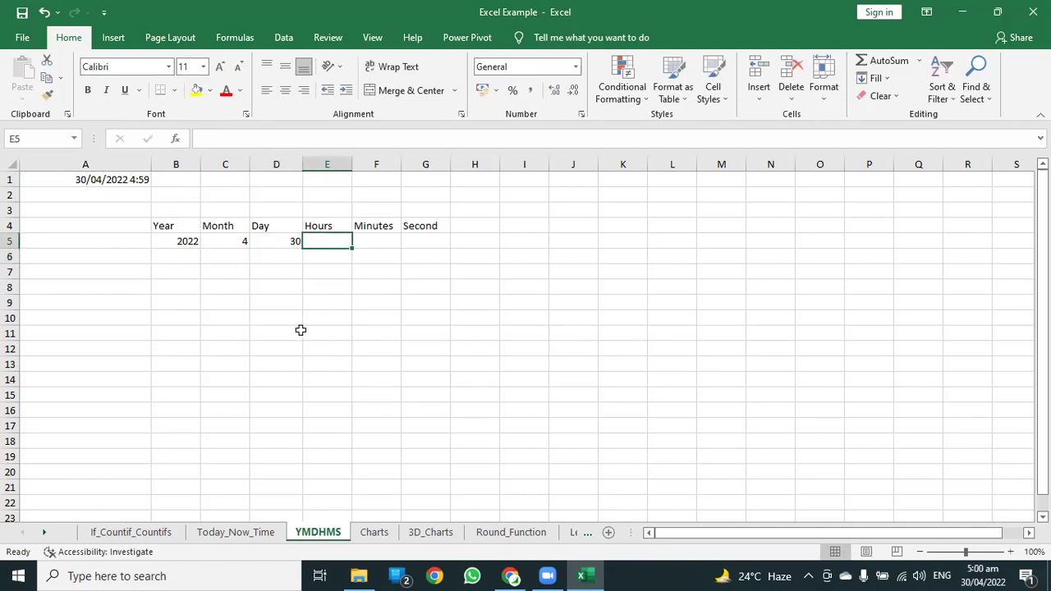
pyautogui.write('=')
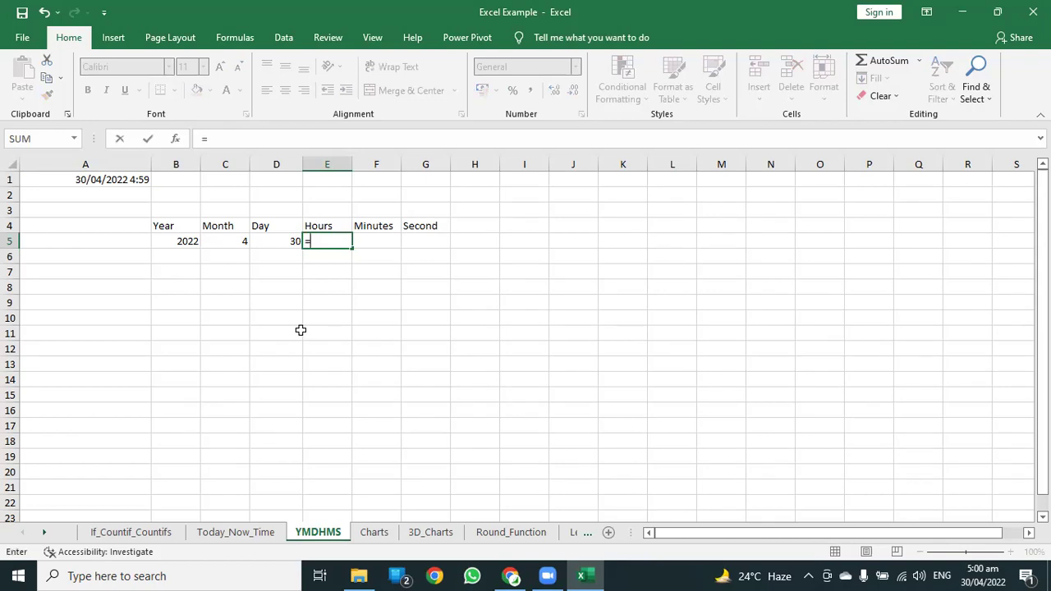
pyautogui.write('hour')
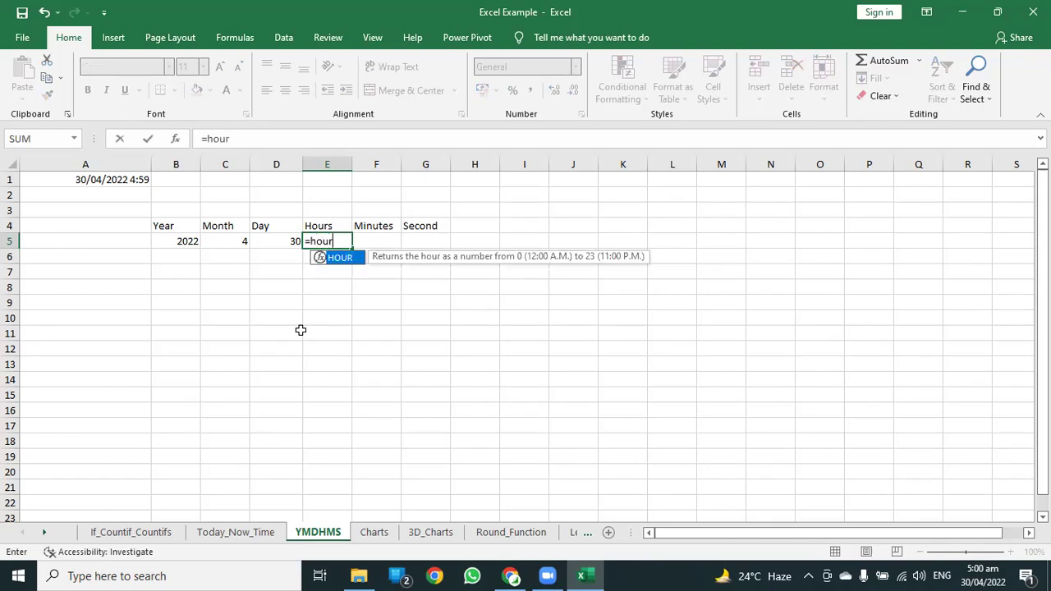
pyautogui.doubleClick(347, 258)
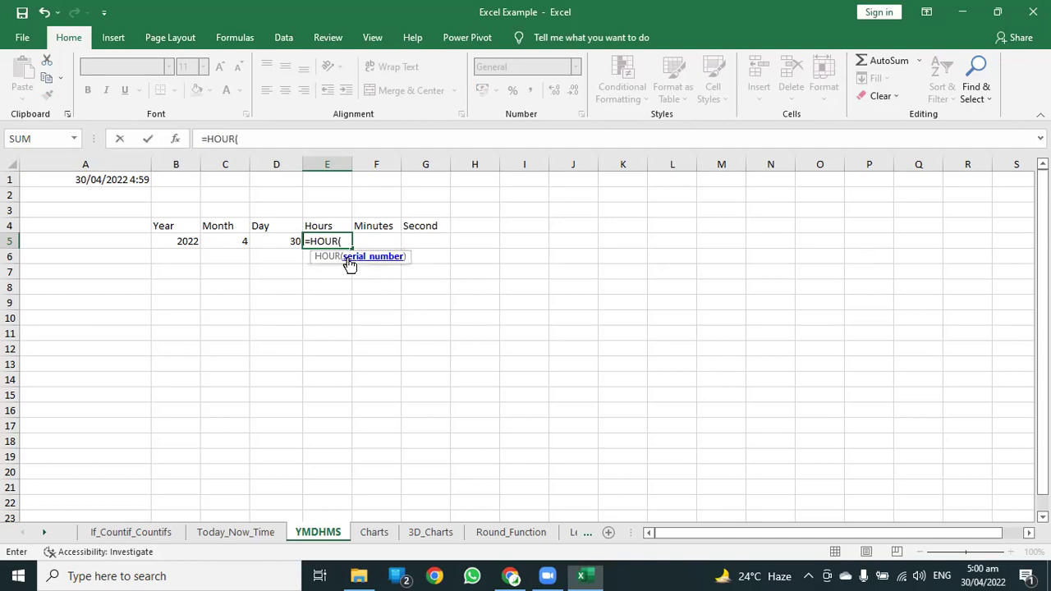
pyautogui.click(119, 179)
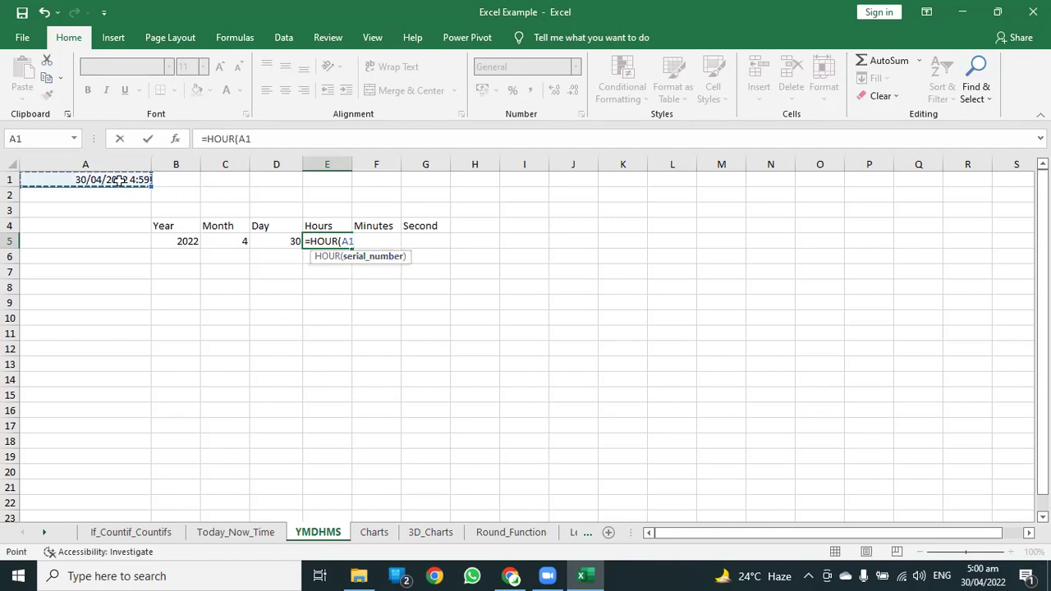
pyautogui.press('Return')
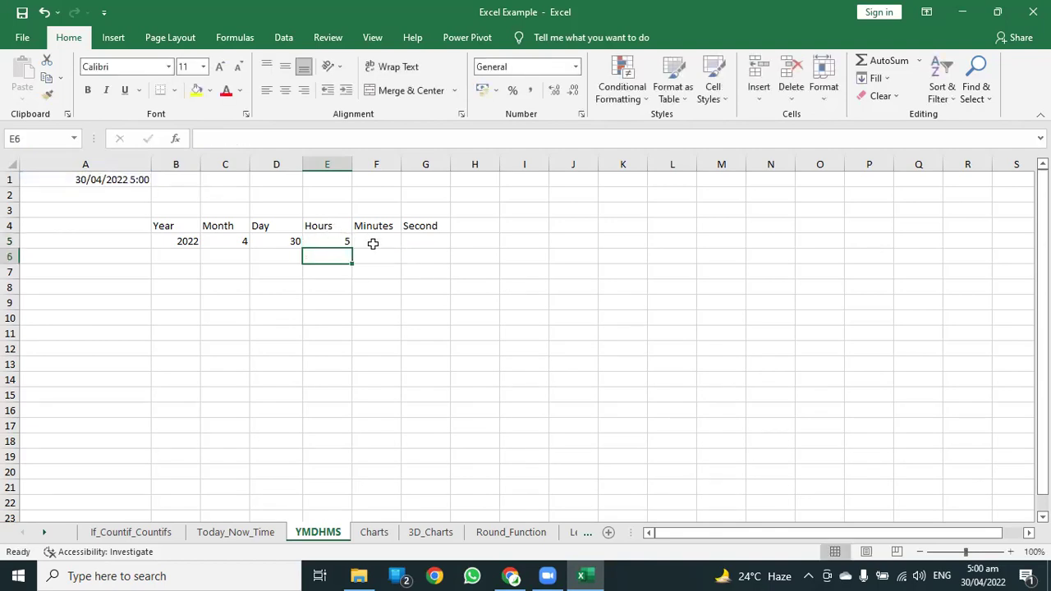
# Extract the minutes from A1 into cell F5 under the Minutes heading with the MINUTE function
pyautogui.click(372, 243)
pyautogui.write('=min')
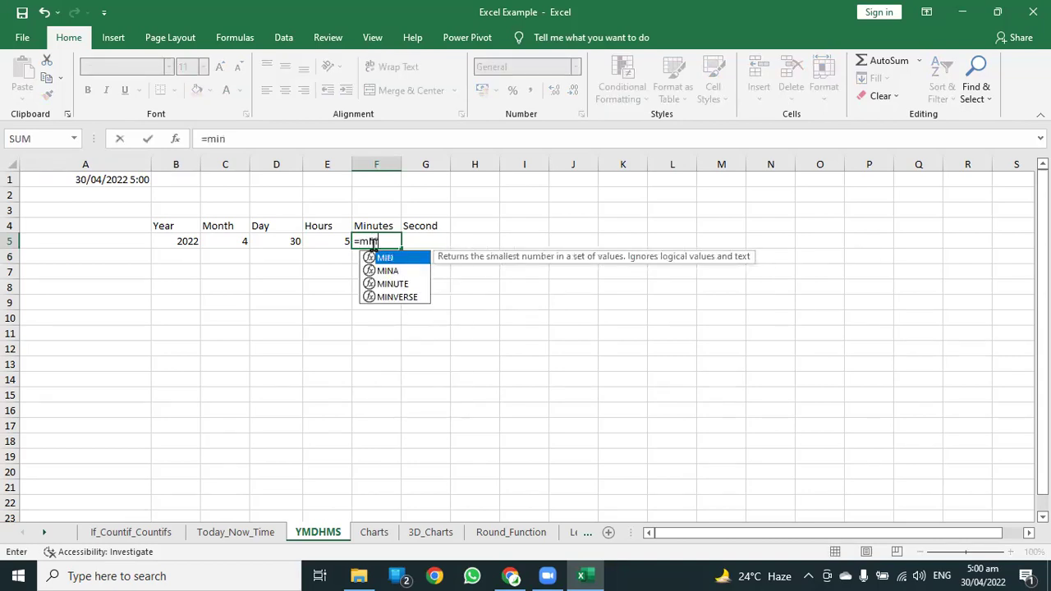
pyautogui.write('ut')
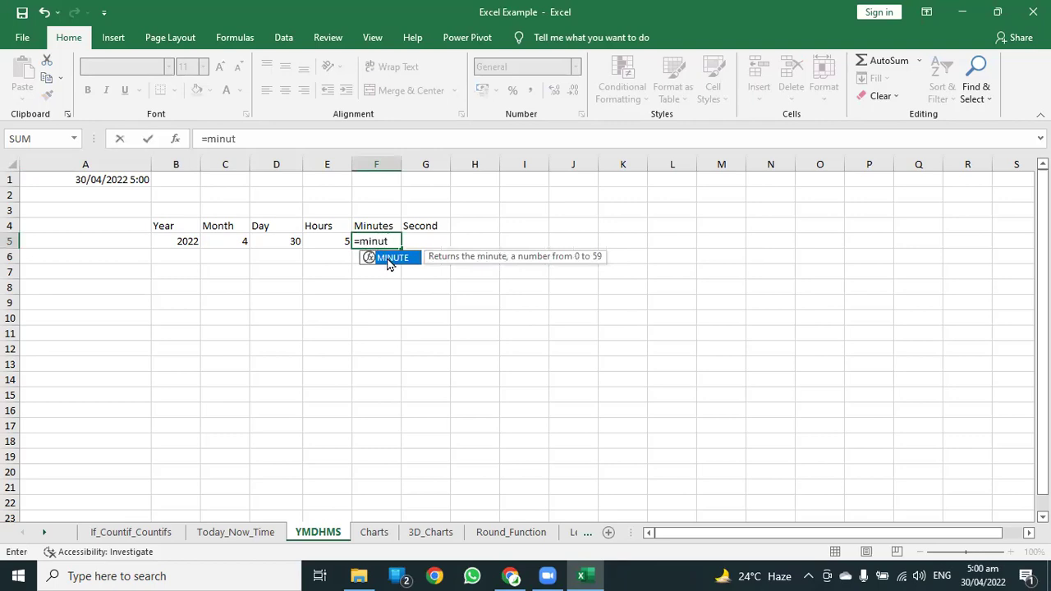
pyautogui.doubleClick(394, 260)
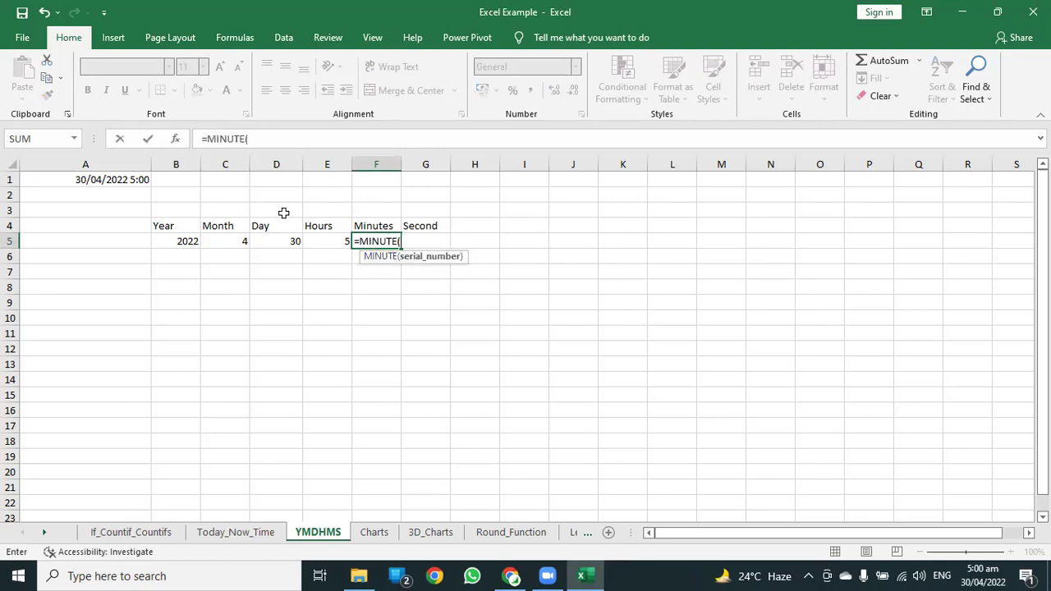
pyautogui.click(107, 178)
pyautogui.press('Return')
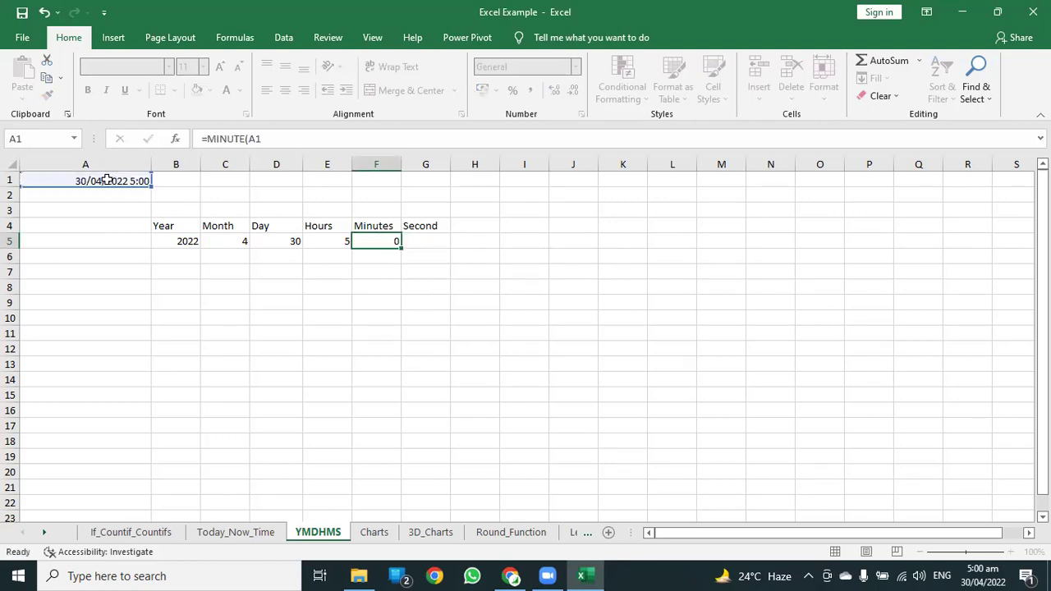
# Extract the seconds from A1 into cell G5 under the Second heading with =SECOND(A1)
pyautogui.click(416, 240)
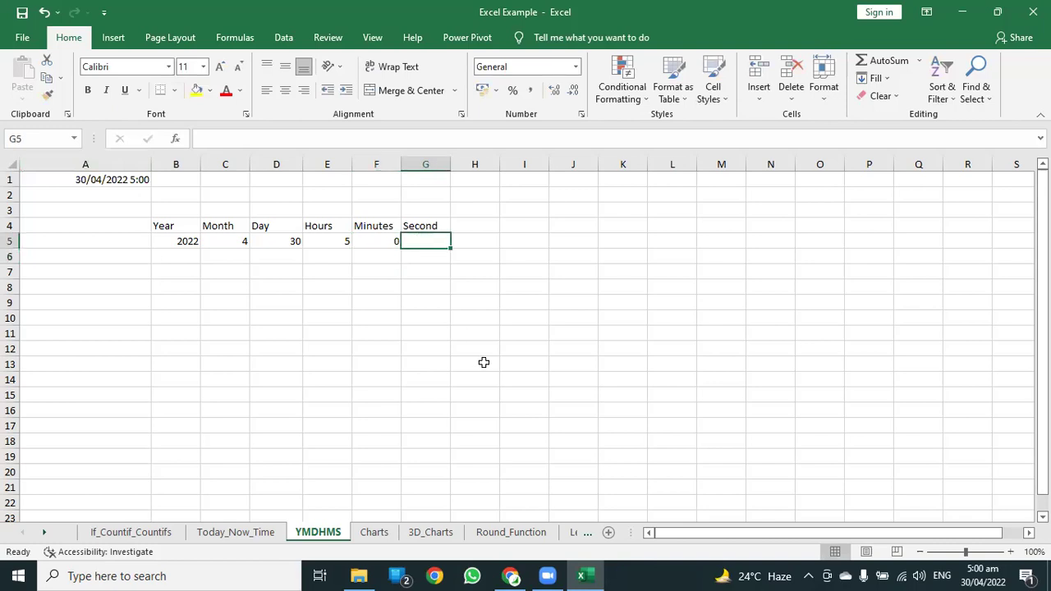
pyautogui.write('=')
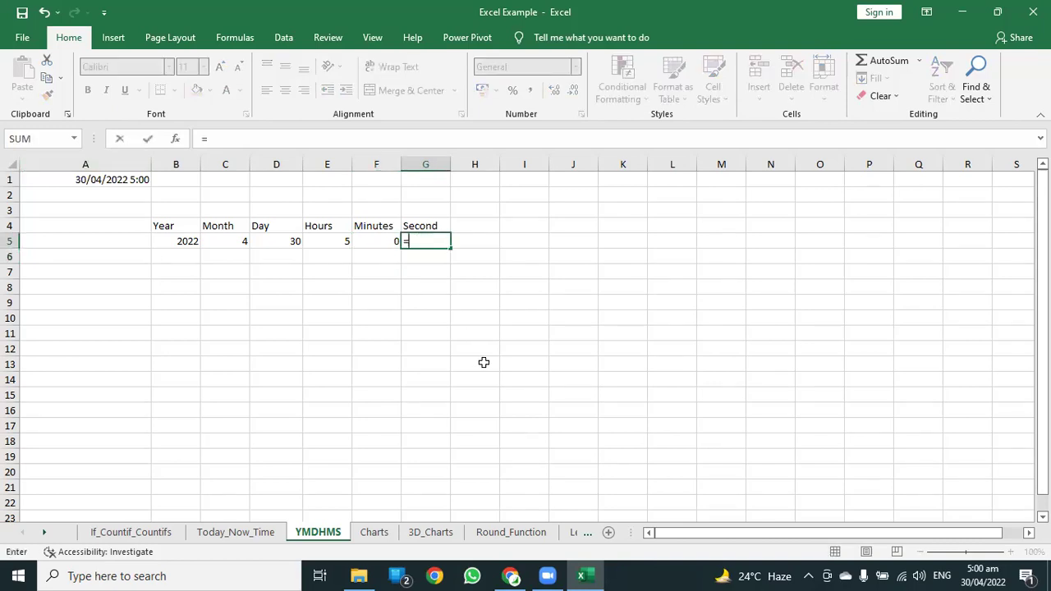
pyautogui.write('secon')
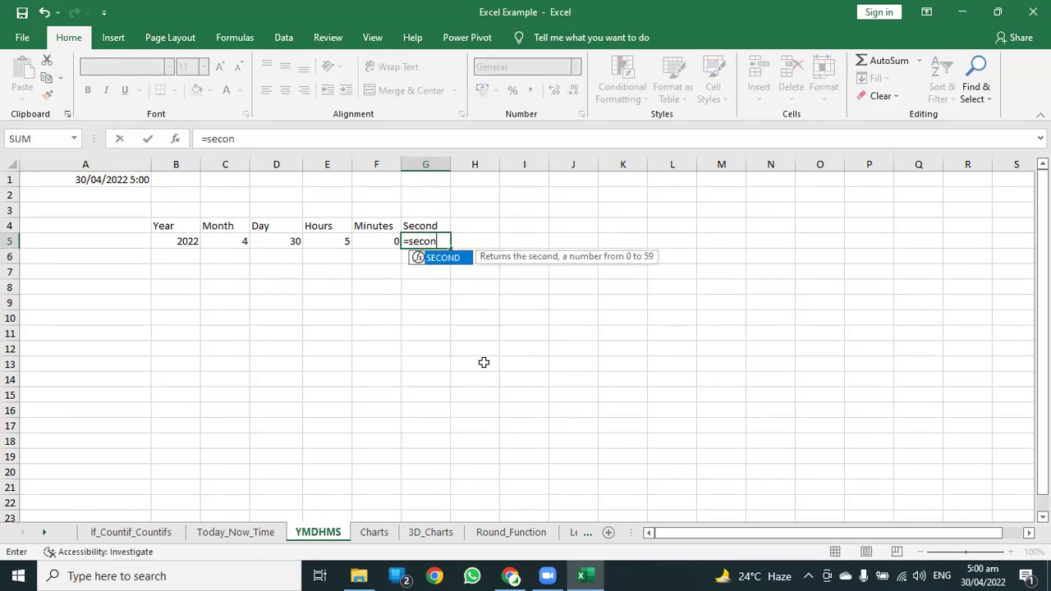
pyautogui.doubleClick(445, 261)
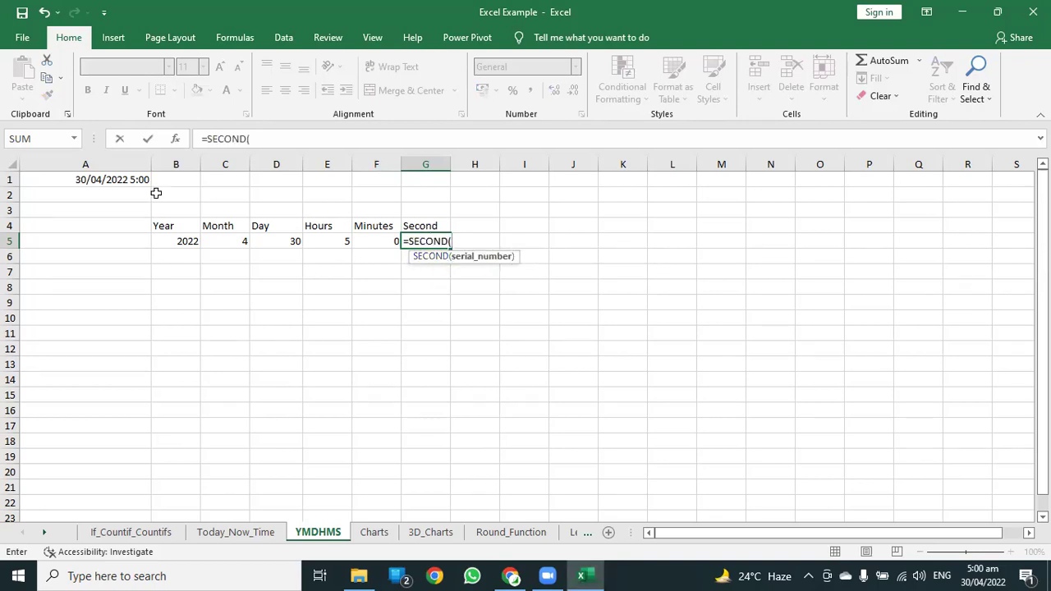
pyautogui.click(123, 180)
pyautogui.write(')')
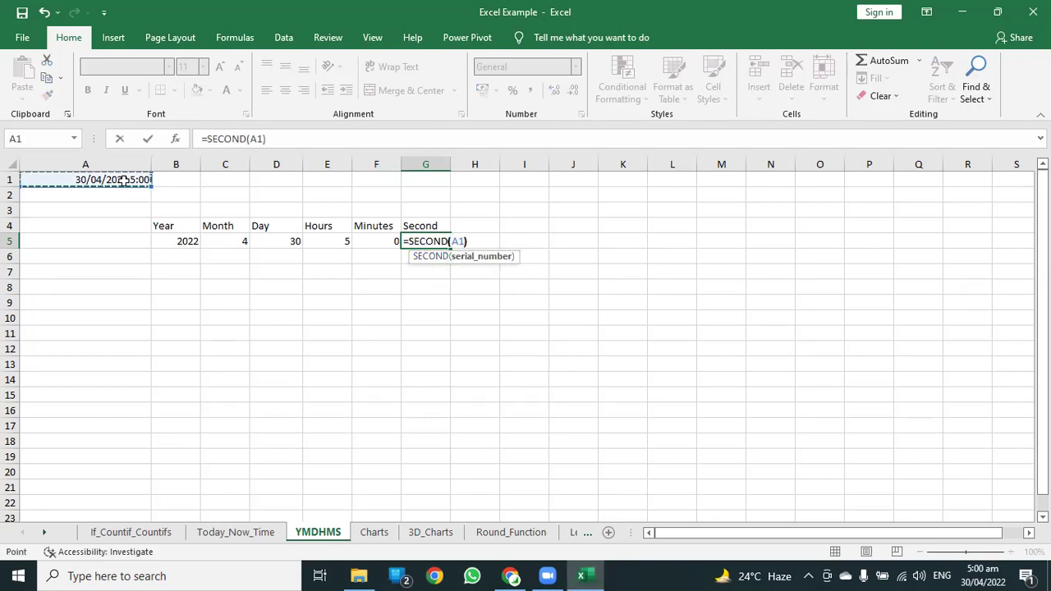
pyautogui.press('Return')
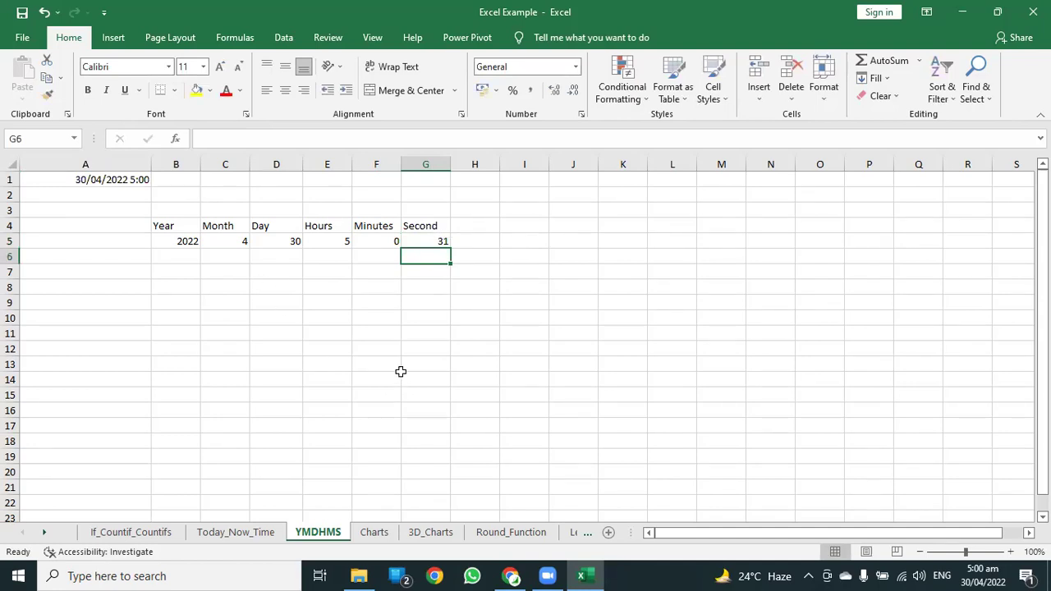
# Check the formula in A1, and re-enter the unchanged HOUR formula in E5 to recalculate the date and time values
pyautogui.click(104, 178)
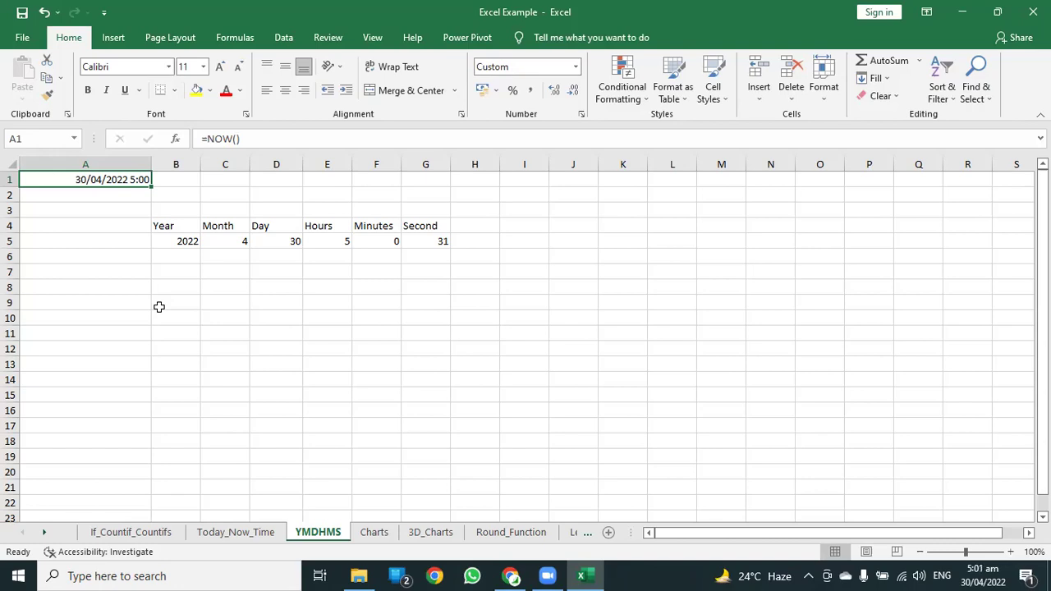
pyautogui.doubleClick(329, 240)
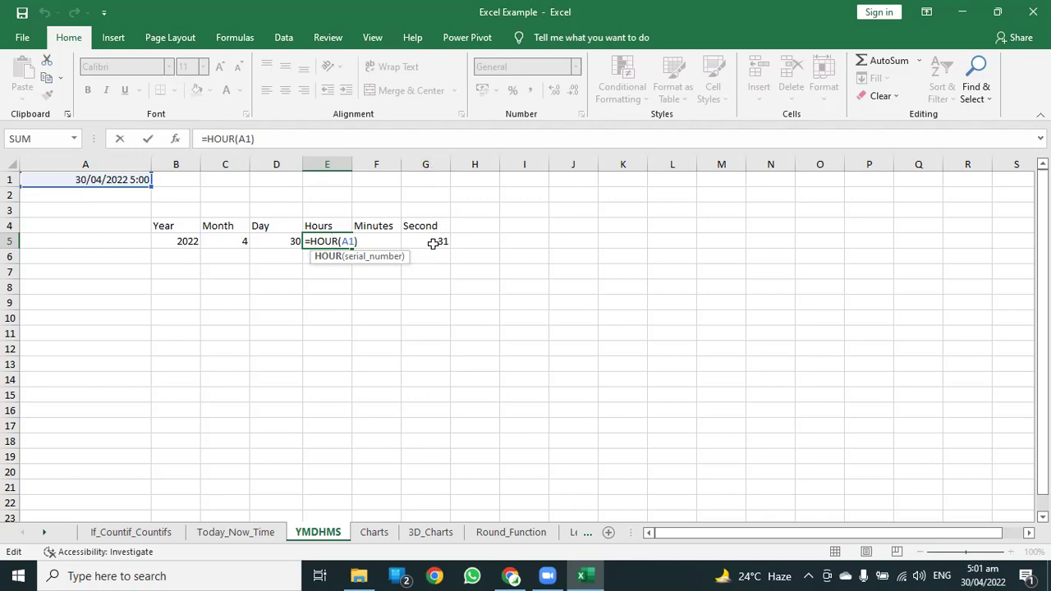
pyautogui.press('Return')
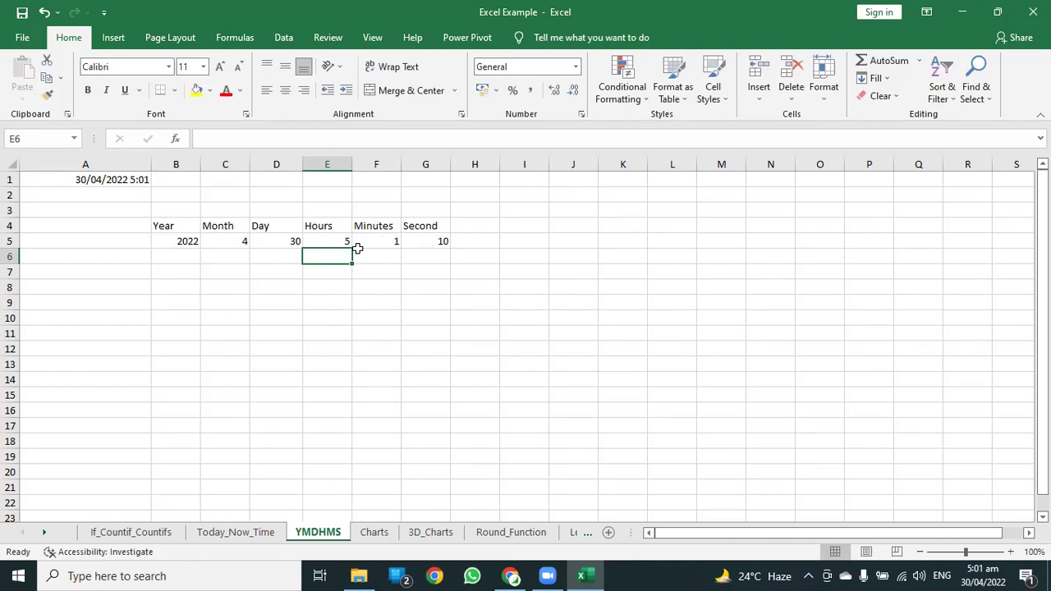
# Refresh the date and time values once more by re-entering =HOUR(A1) in cell E5
pyautogui.click(333, 241)
pyautogui.doubleClick(333, 241)
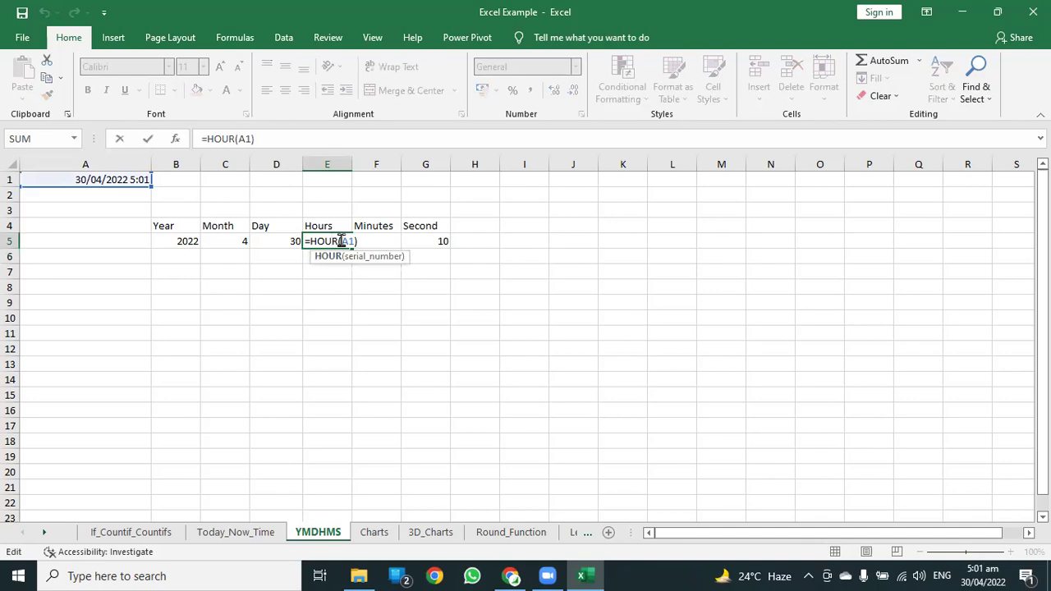
pyautogui.press('Return')
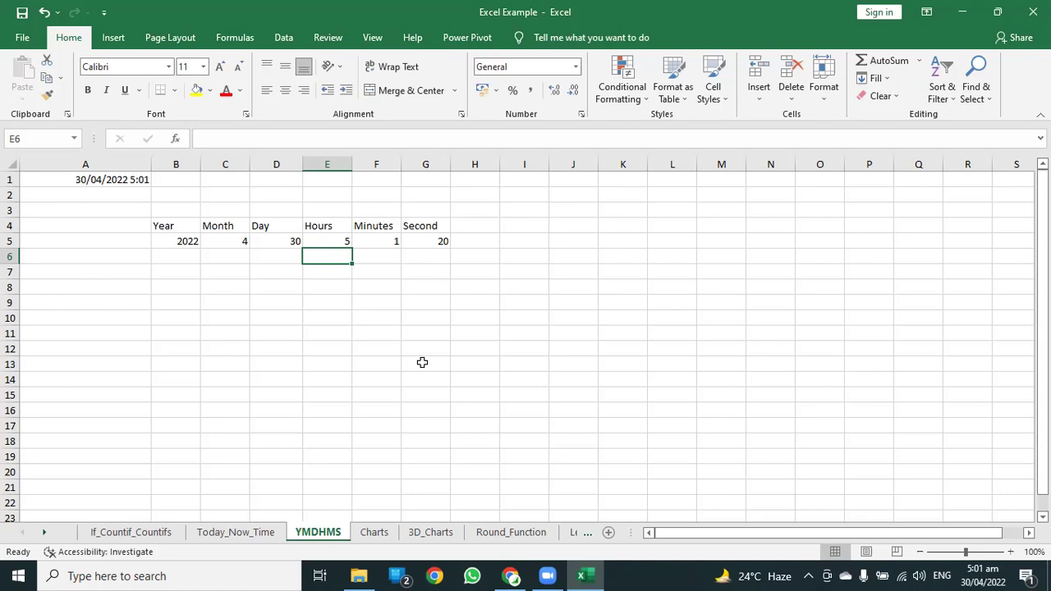
# Save the Excel Example workbook, keeping the .ods format, and close it
pyautogui.hotkey('ctrl', 's')
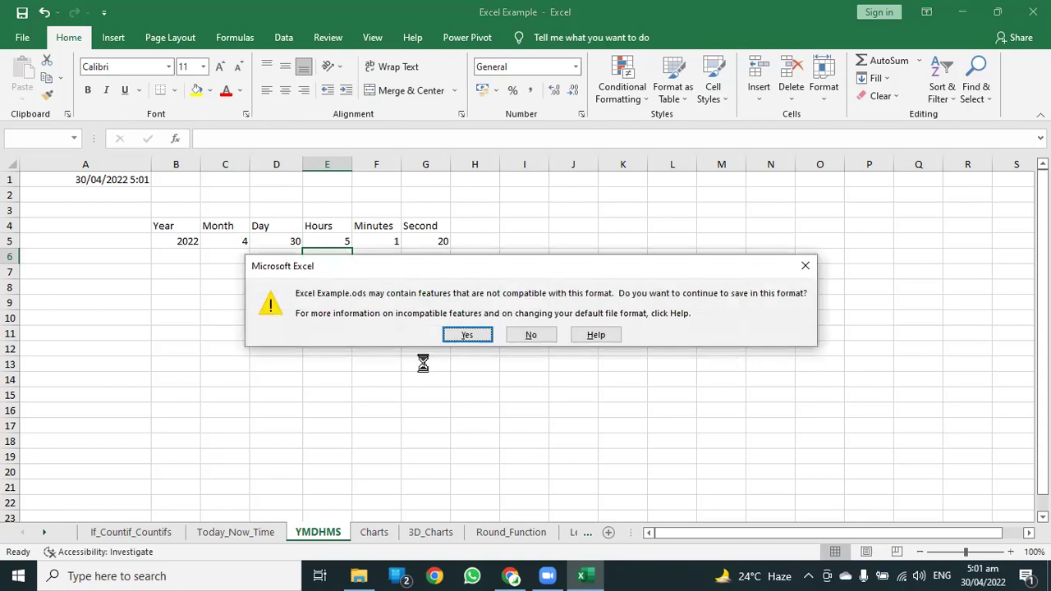
pyautogui.press('Return')
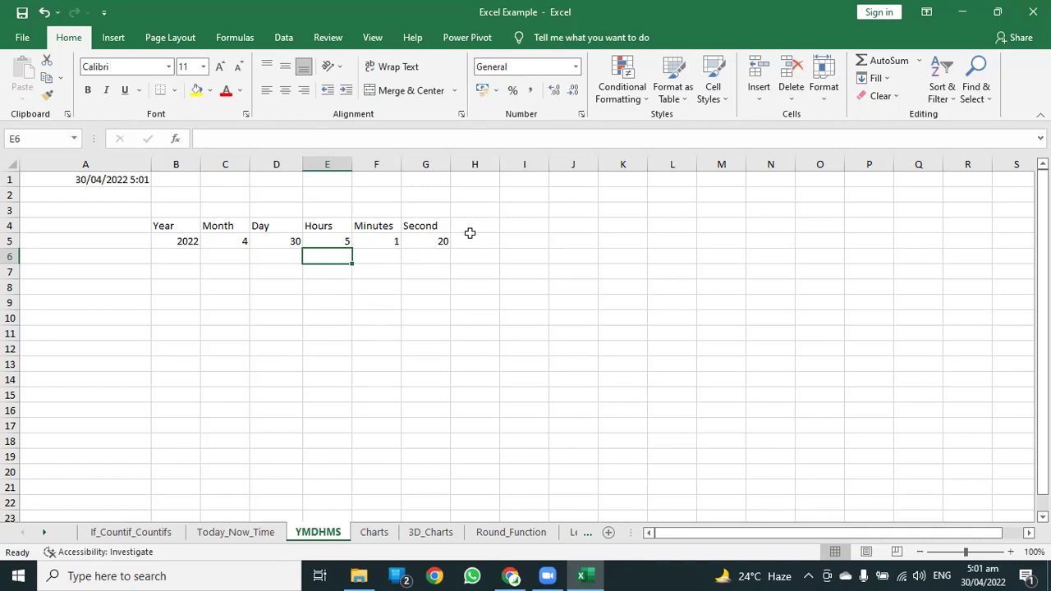
pyautogui.click(1032, 12)
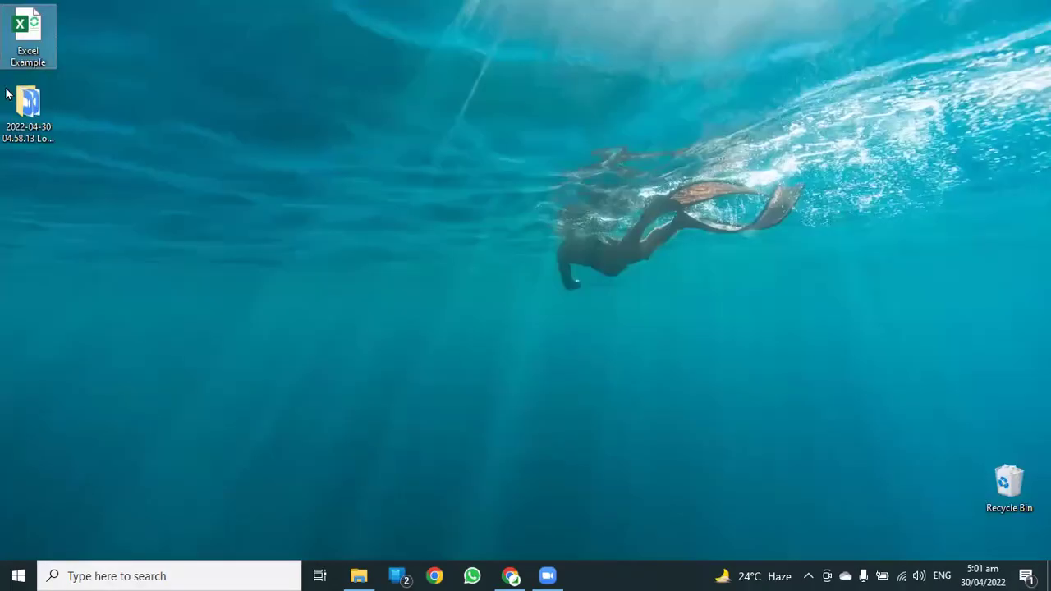
# Reopen the Excel Example workbook from the desktop, dismissing the licence notice, and go to the YMDHMS sheet
pyautogui.doubleClick(30, 36)
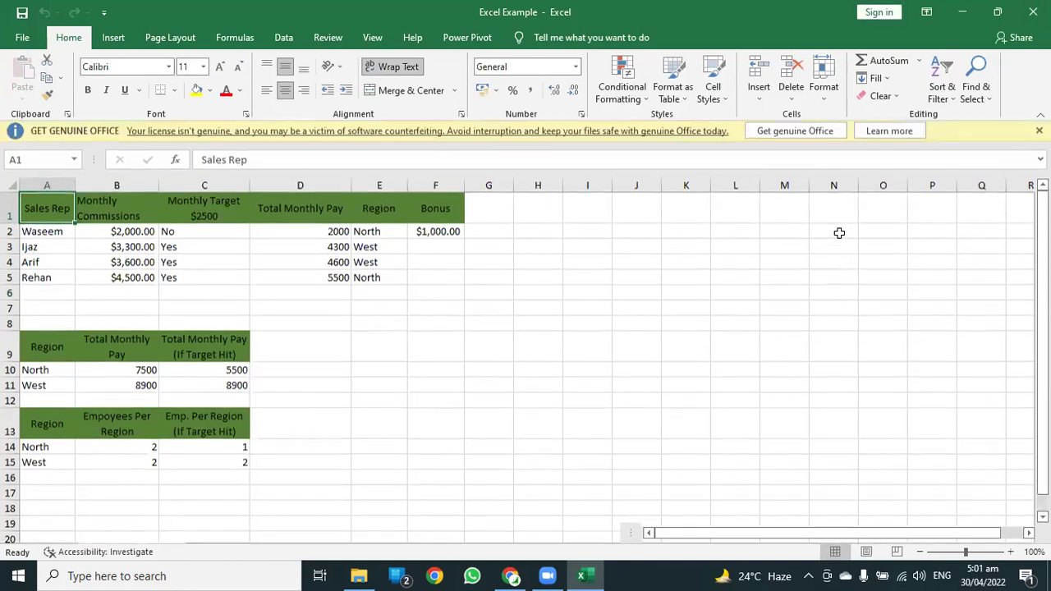
pyautogui.click(1038, 131)
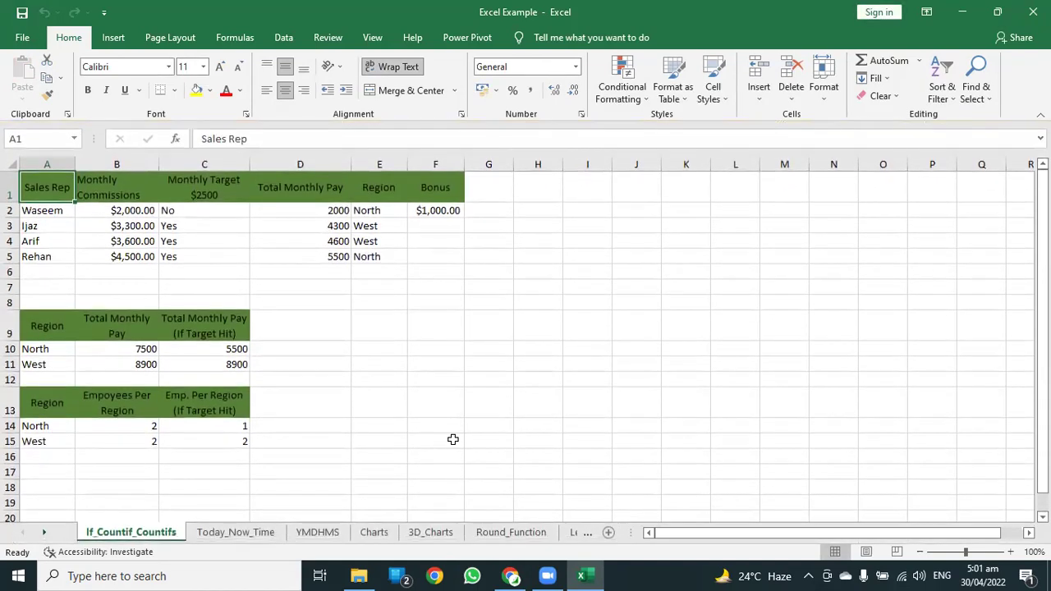
pyautogui.hotkey('ctrl', 'pagedown')
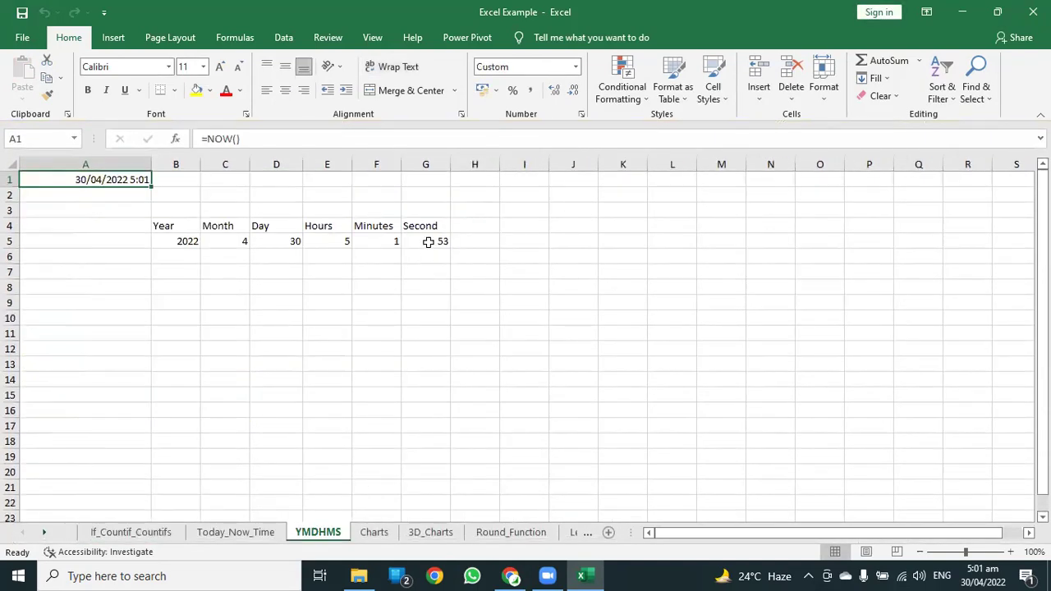